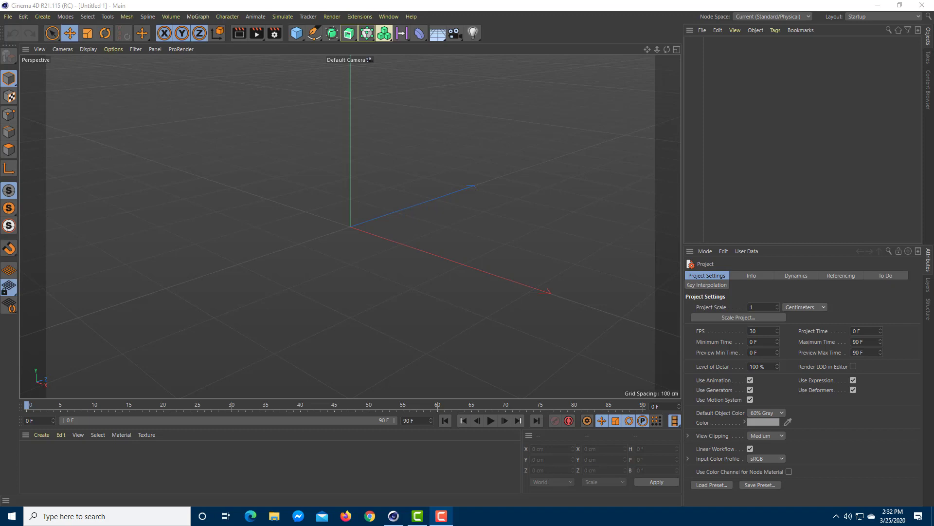
Add a capsule primitive to the scene and display its mesh lines with Gouraud Shading (Lines).
left_click(587, 154)
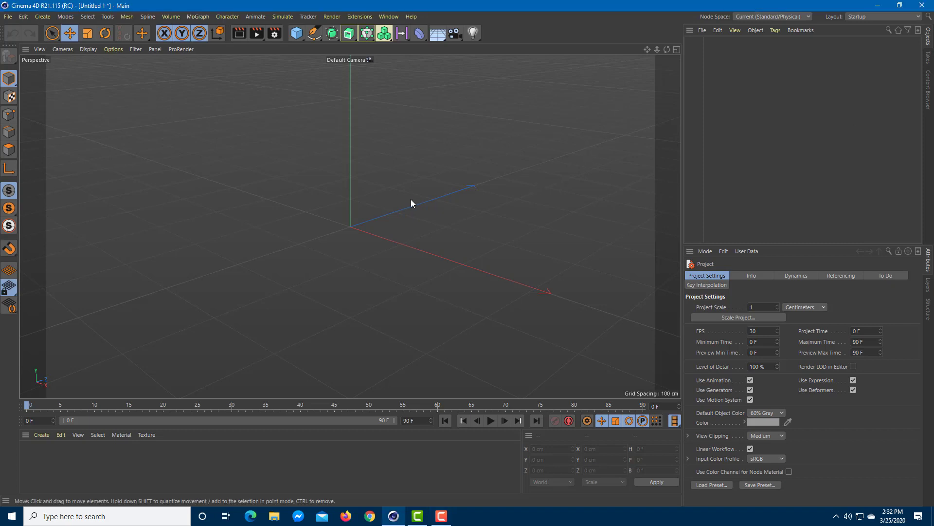
left_click(298, 36)
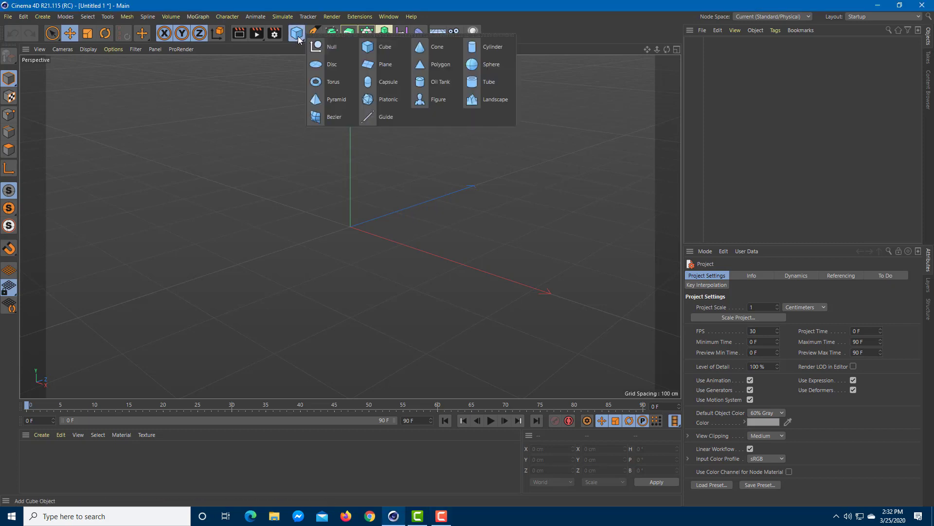
left_click(387, 83)
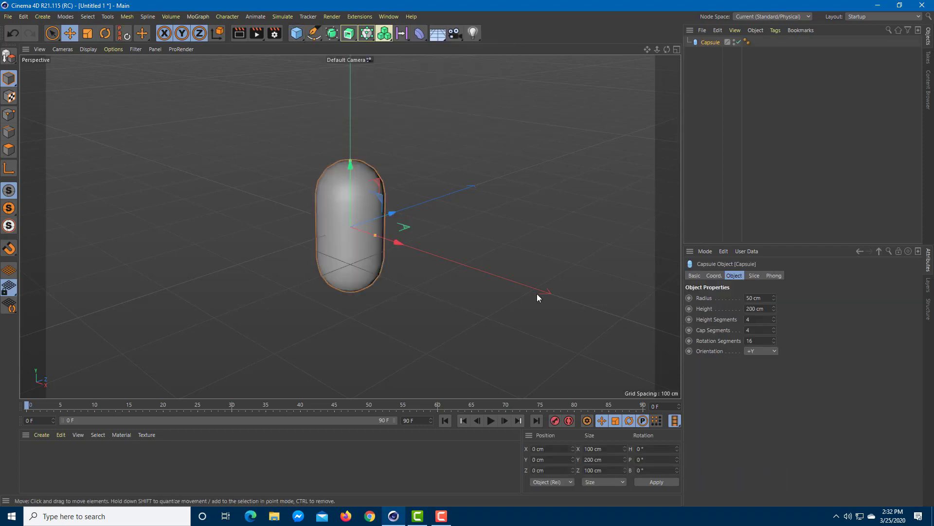
key("n")
key("b")
scroll(470, 236, "up", 5)
middle_click_drag(428, 202, 480, 242, "alt")
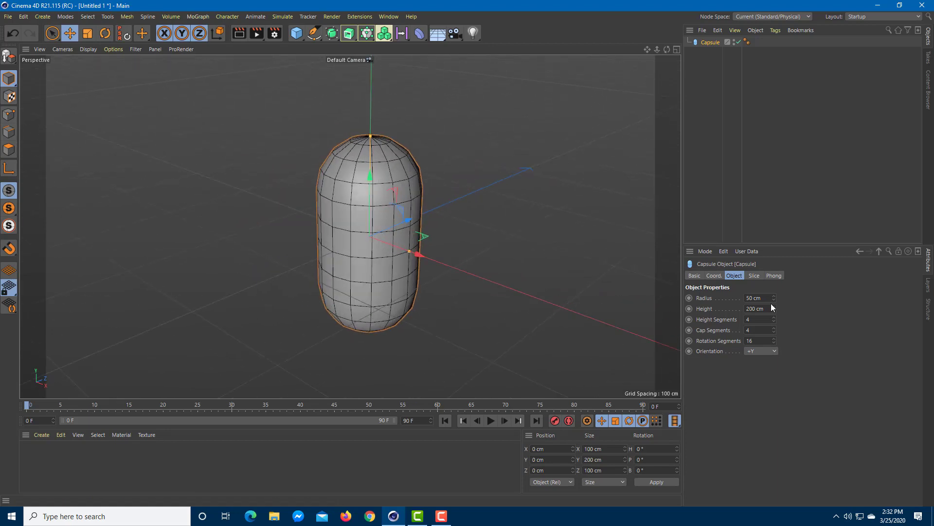
Set the capsule's height segments to 19, cap segments to 17 and rotation segments to 72, and raise it to about 93 cm in Y.
mouse_move(774, 319)
left_mouse_down()
mouse_move(774, 336)
mouse_move(775, 320)
left_mouse_up()
mouse_move(504, 207)
left_mouse_down("alt")
mouse_move(397, 206)
mouse_move(514, 207)
left_mouse_up("alt")
scroll(464, 226, "up", 1)
left_click_drag(464, 224, 475, 184, "alt")
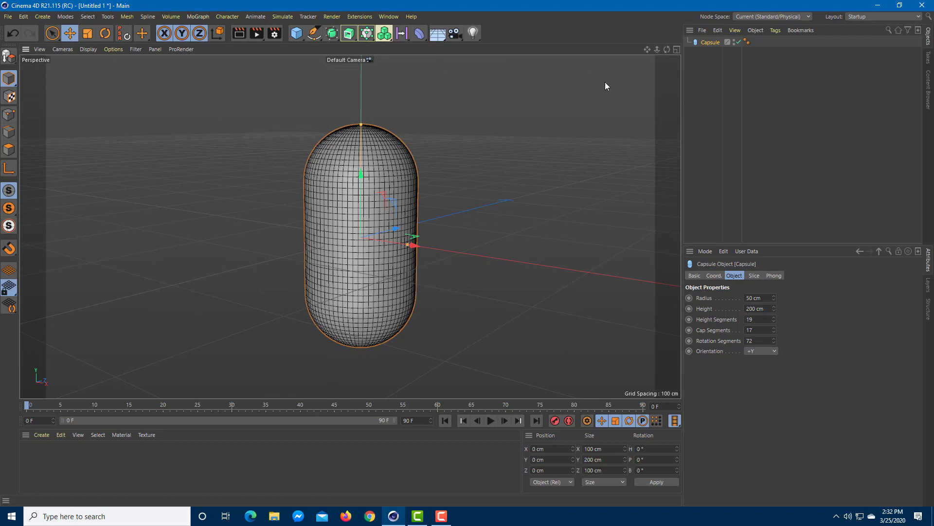
left_click_drag(360, 176, 372, 71)
middle_click_drag(423, 154, 408, 257, "alt")
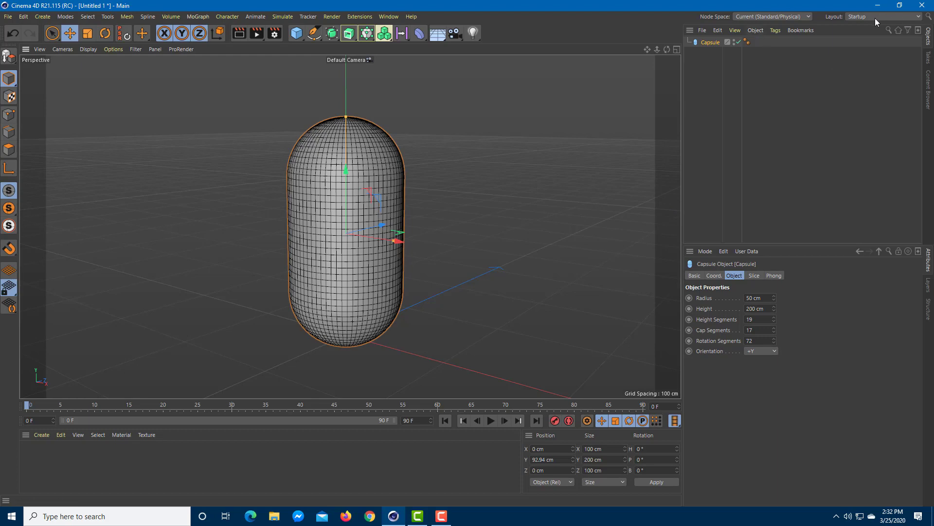
Switch to the Sculpt layout and convert the capsule into an editable polygon object.
left_click(918, 19)
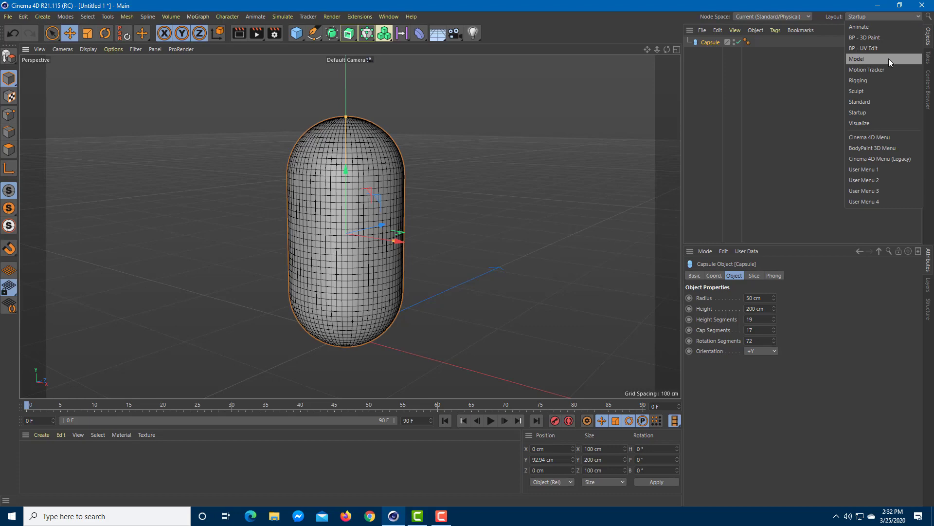
left_click(852, 91)
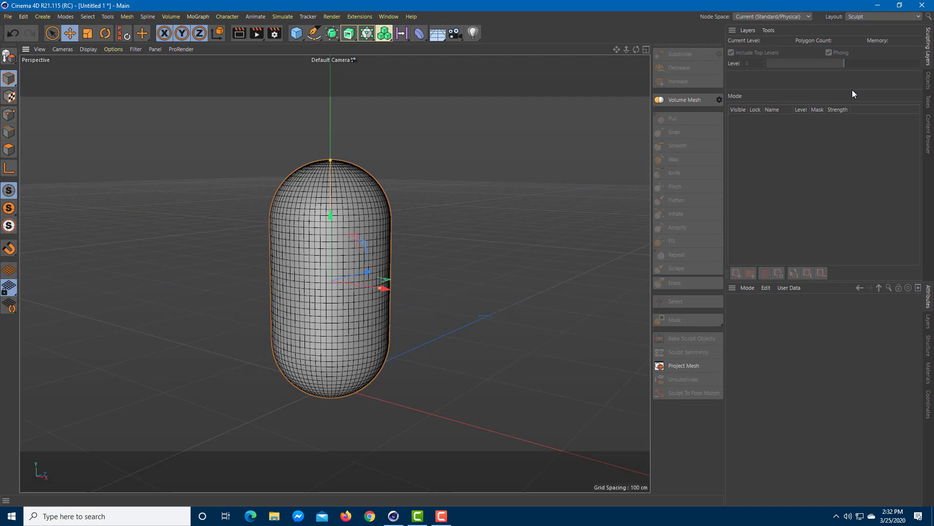
left_click(343, 241)
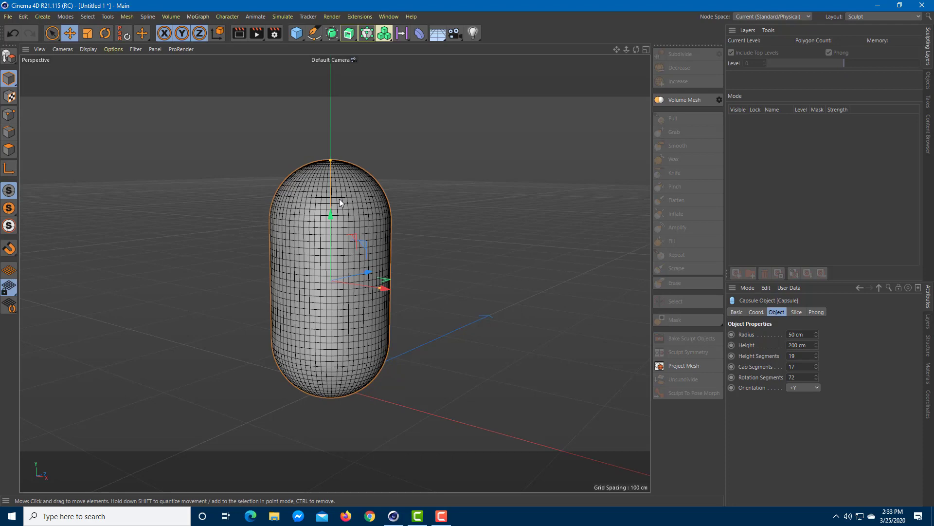
key("c")
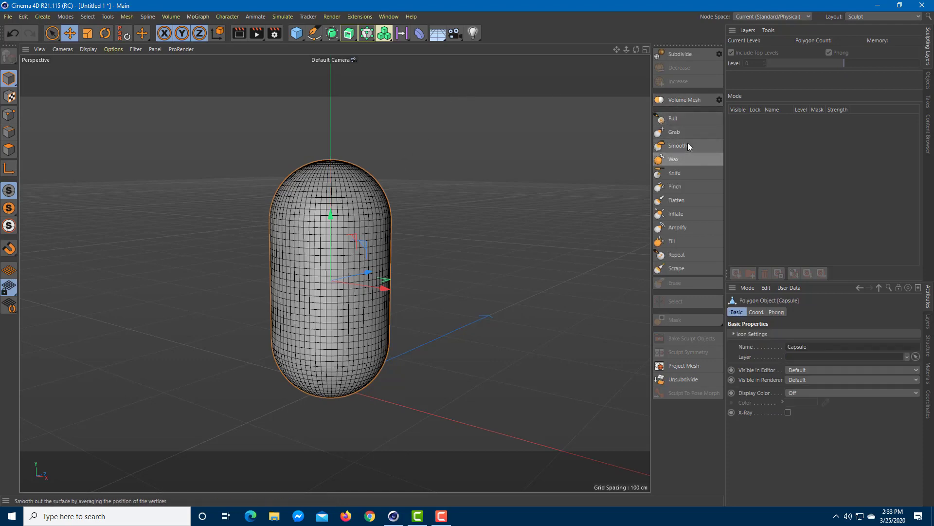
Choose the Pull sculpting brush and set its size to 47 and pressure to 100 %.
left_click(682, 132)
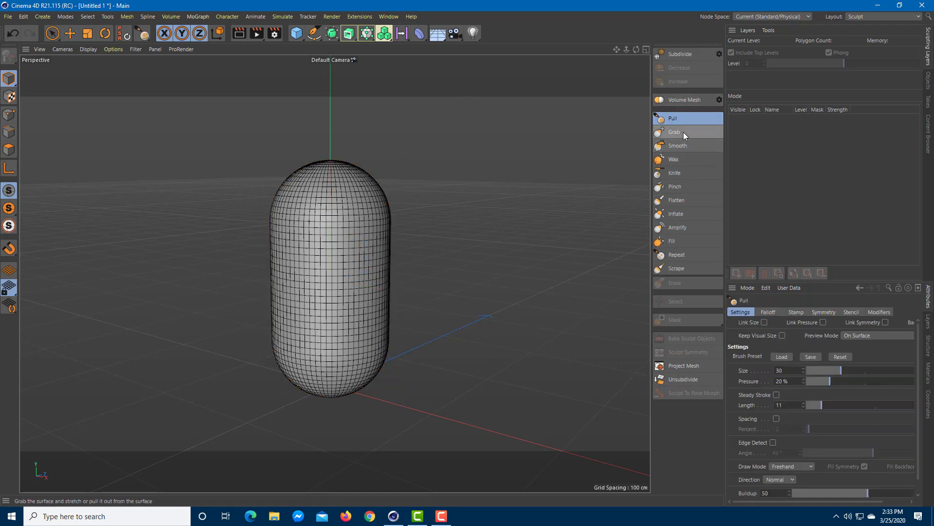
left_click(688, 146)
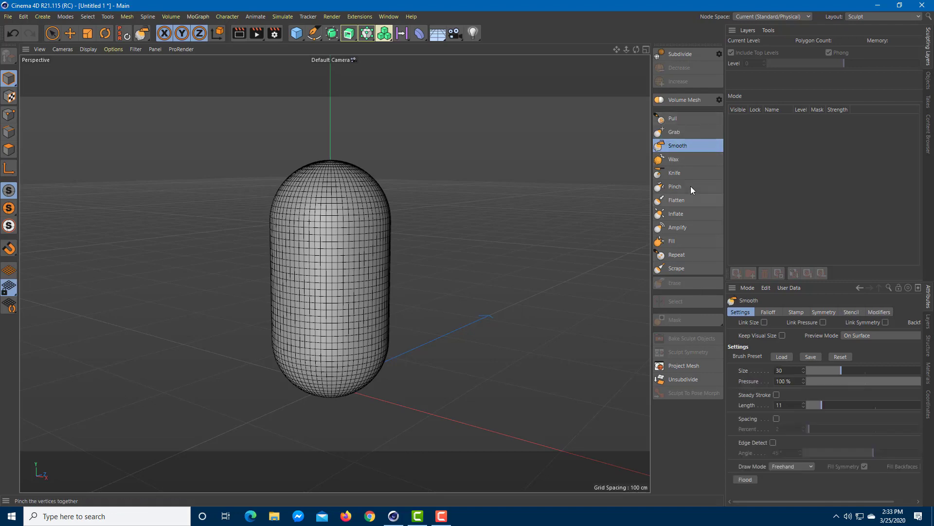
left_click(684, 122)
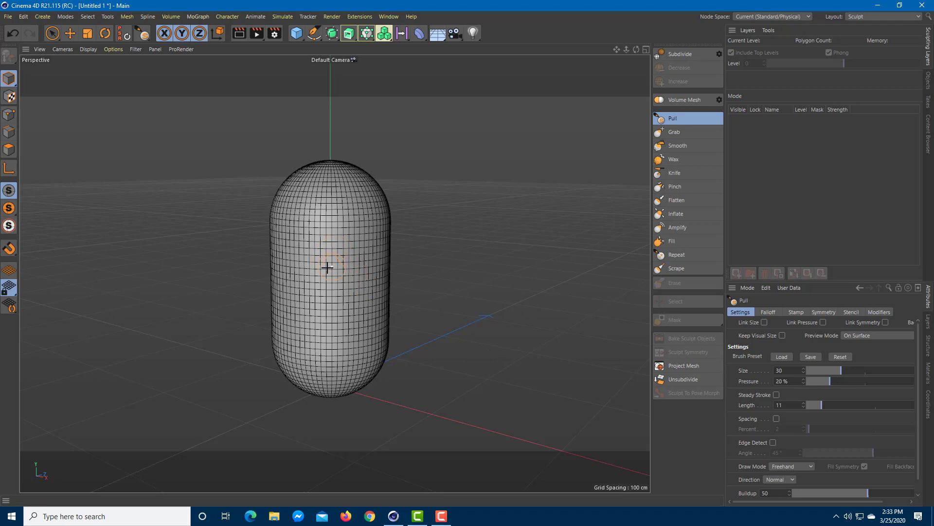
left_click(857, 372)
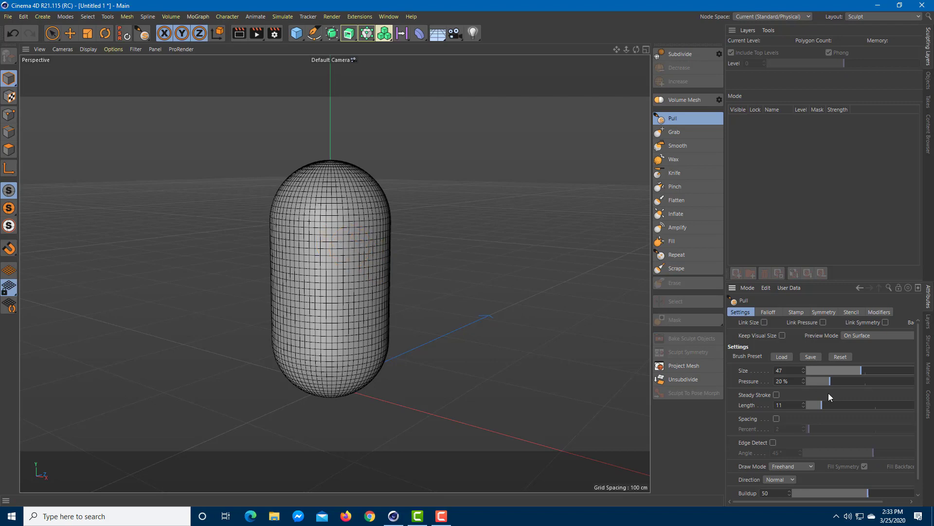
mouse_move(840, 384)
left_mouse_down()
mouse_move(892, 384)
mouse_move(846, 385)
left_mouse_up()
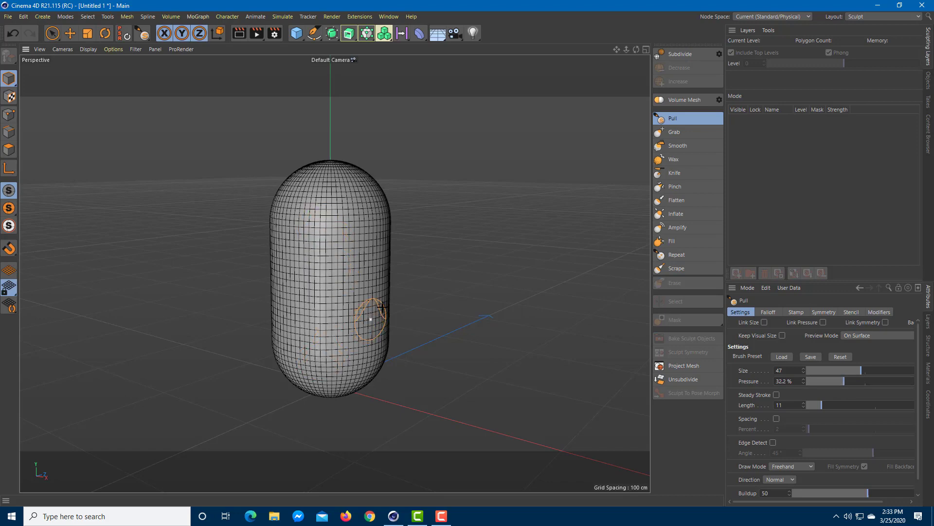
left_click_drag(428, 306, 442, 323, "alt")
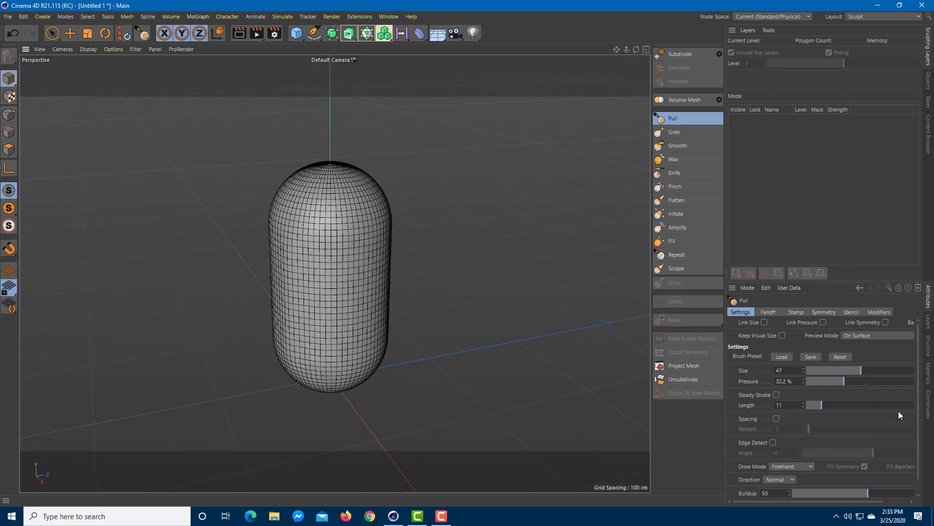
left_click_drag(871, 380, 917, 381)
Pull irregular bumps out of the capsule's surface all around with repeated brush strokes.
left_click_drag(521, 307, 407, 297, "alt")
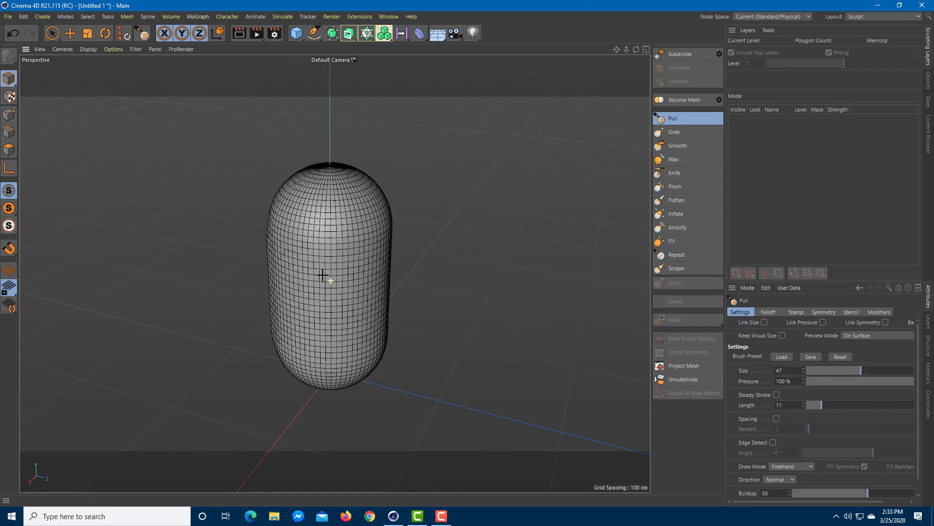
left_click_drag(317, 363, 448, 338, "alt")
left_click_drag(390, 272, 304, 271)
mouse_move(369, 259)
left_mouse_down()
mouse_move(307, 200)
mouse_move(325, 278)
left_mouse_up()
left_click_drag(325, 278, 424, 282, "alt")
mouse_move(377, 260)
left_mouse_down()
mouse_move(311, 243)
mouse_move(343, 293)
mouse_move(301, 331)
left_mouse_up()
left_click_drag(300, 331, 448, 341, "alt")
mouse_move(372, 287)
left_mouse_down()
mouse_move(318, 180)
mouse_move(327, 282)
mouse_move(301, 331)
mouse_move(422, 339)
left_mouse_up()
mouse_move(329, 235)
left_mouse_down()
mouse_move(279, 321)
mouse_move(293, 351)
left_mouse_up()
left_click_drag(293, 351, 424, 348, "alt")
left_click_drag(329, 220, 302, 371)
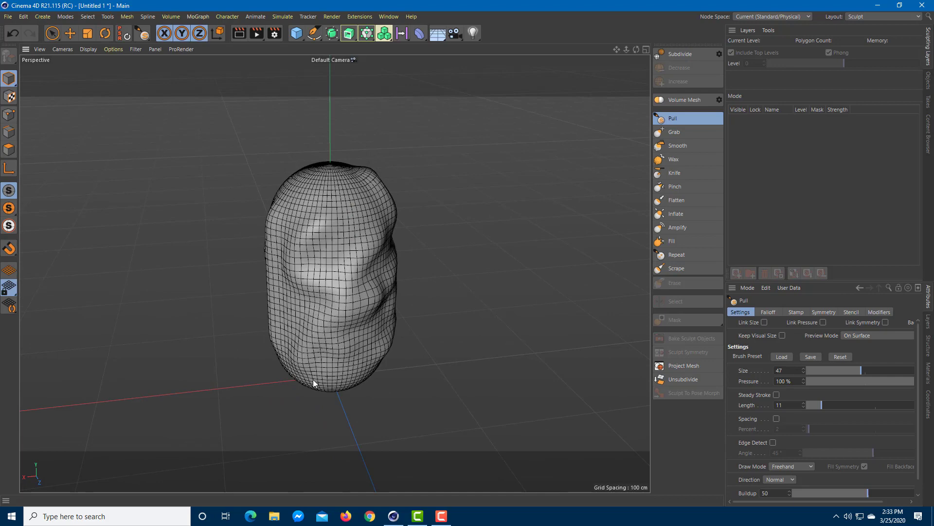
left_click_drag(299, 307, 334, 218, "alt")
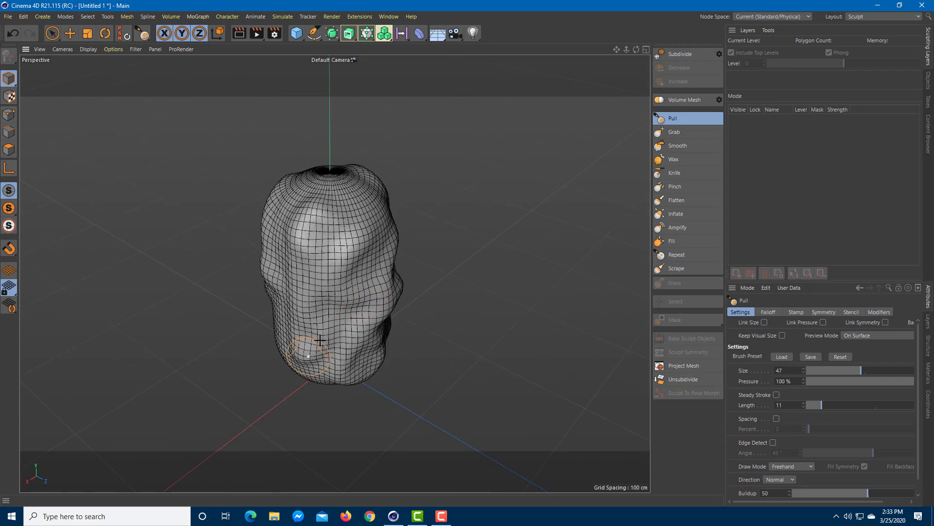
left_click_drag(313, 350, 342, 287, "alt")
mouse_move(332, 191)
left_mouse_down()
mouse_move(296, 336)
mouse_move(349, 256)
mouse_move(292, 278)
left_mouse_up()
mouse_move(322, 302)
left_mouse_down("alt")
mouse_move(366, 307)
mouse_move(300, 214)
left_mouse_up("alt")
left_click_drag(322, 278, 372, 236, "alt")
left_click_drag(314, 364, 316, 319)
mouse_move(331, 224)
left_mouse_down("alt")
mouse_move(362, 261)
mouse_move(374, 244)
mouse_move(407, 288)
mouse_move(362, 210)
mouse_move(357, 246)
left_mouse_up("alt")
Deform the lower part of the capsule with the Grab brush, enlarging the brush size to 86.
left_click(677, 132)
left_click_drag(327, 299, 366, 320)
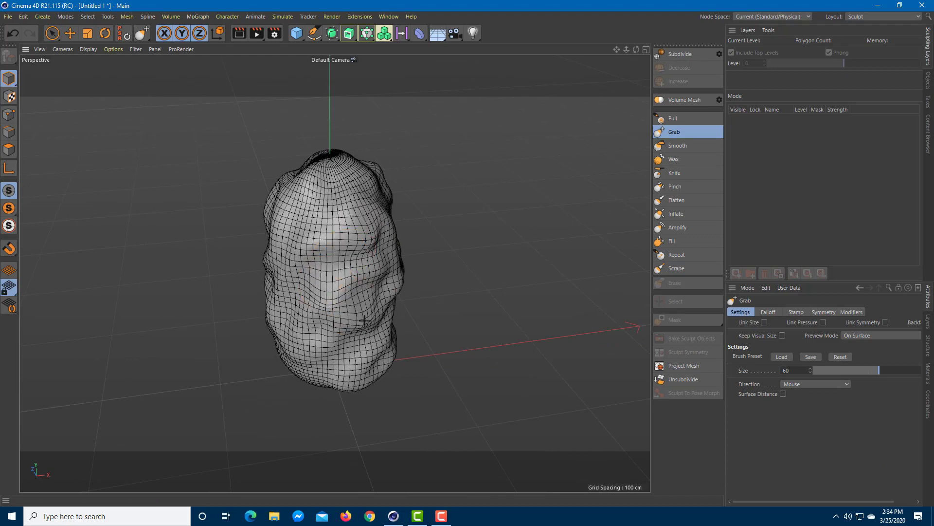
left_click(907, 371)
mouse_move(361, 355)
left_mouse_down()
mouse_move(389, 317)
mouse_move(383, 270)
mouse_move(418, 263)
left_mouse_up()
left_click_drag(373, 350, 347, 328)
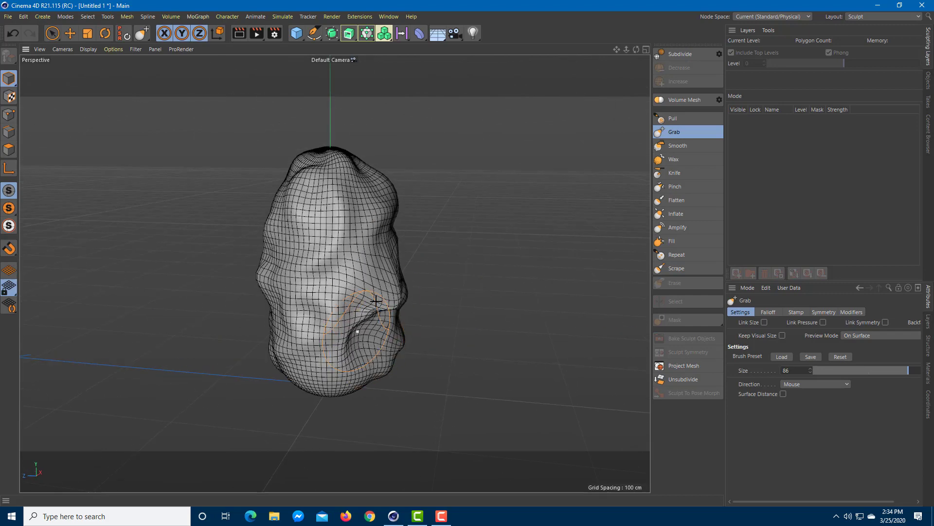
Even out the bumps on the capsule's sides with the Smooth brush at size 66.
left_click(679, 146)
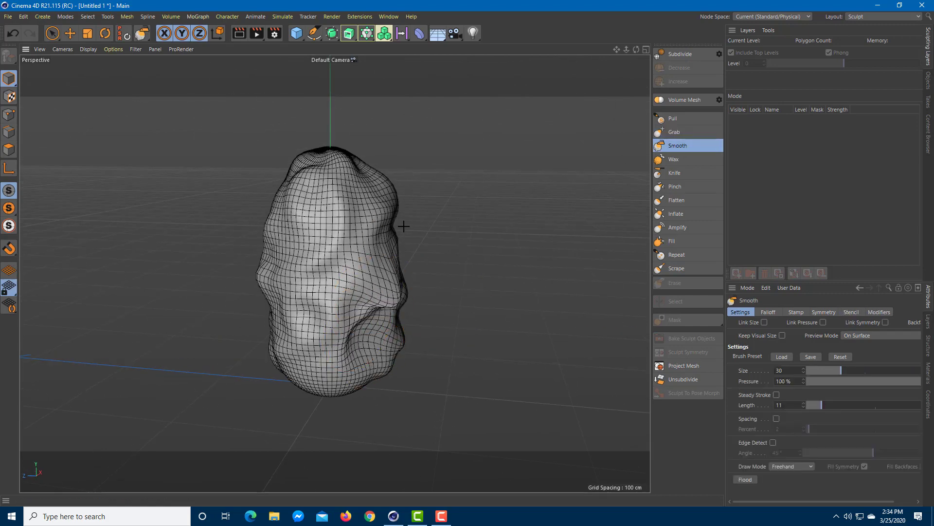
left_click(883, 372)
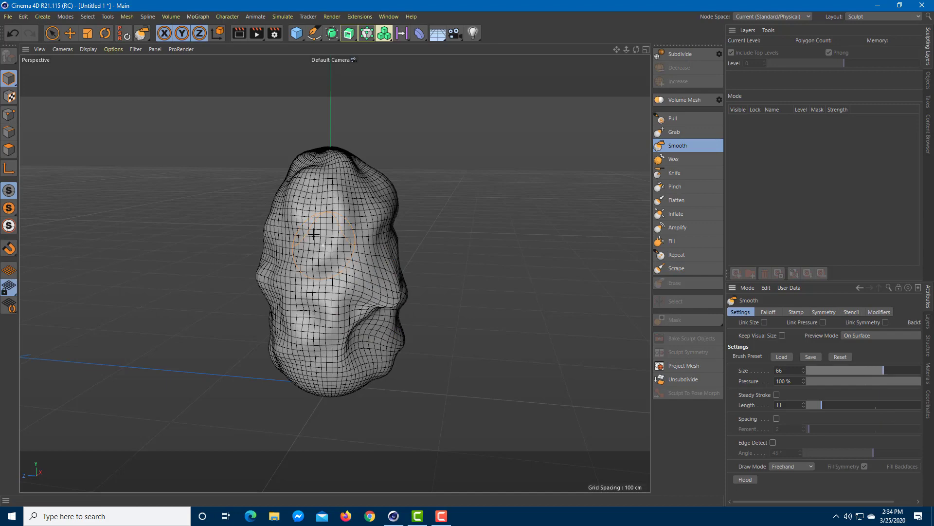
mouse_move(380, 249)
left_mouse_down()
mouse_move(388, 324)
mouse_move(399, 324)
mouse_move(391, 277)
left_mouse_up()
mouse_move(298, 253)
left_mouse_down("alt")
mouse_move(357, 276)
mouse_move(315, 238)
mouse_move(330, 349)
mouse_move(324, 302)
left_mouse_up("alt")
mouse_move(358, 238)
left_mouse_down()
mouse_move(334, 361)
mouse_move(308, 200)
mouse_move(340, 281)
mouse_move(474, 336)
mouse_move(372, 317)
left_mouse_up()
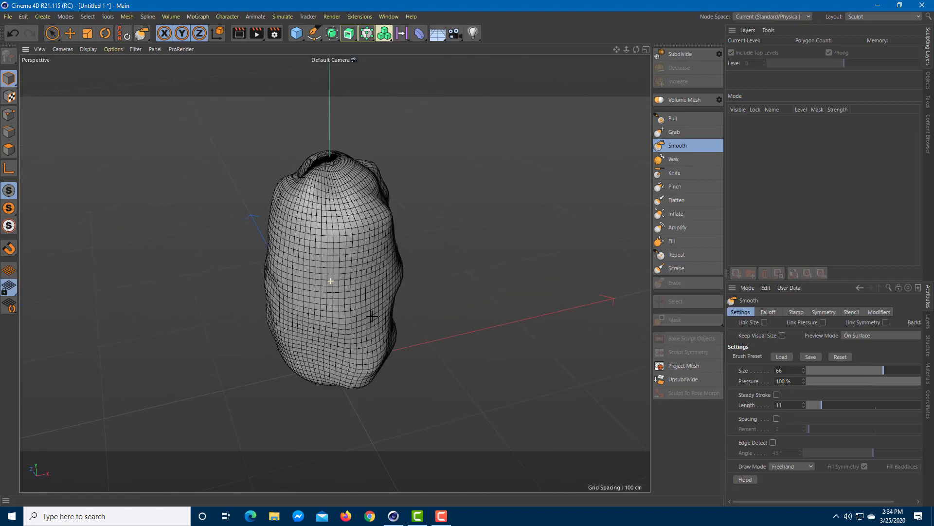
Build up material on the capsule's sides with the Wax brush at size 76.
left_click(675, 160)
mouse_move(560, 253)
left_mouse_down("alt")
mouse_move(346, 262)
mouse_move(352, 321)
mouse_move(319, 250)
left_mouse_up("alt")
mouse_move(319, 272)
left_mouse_down("alt")
mouse_move(366, 279)
mouse_move(286, 283)
left_mouse_up("alt")
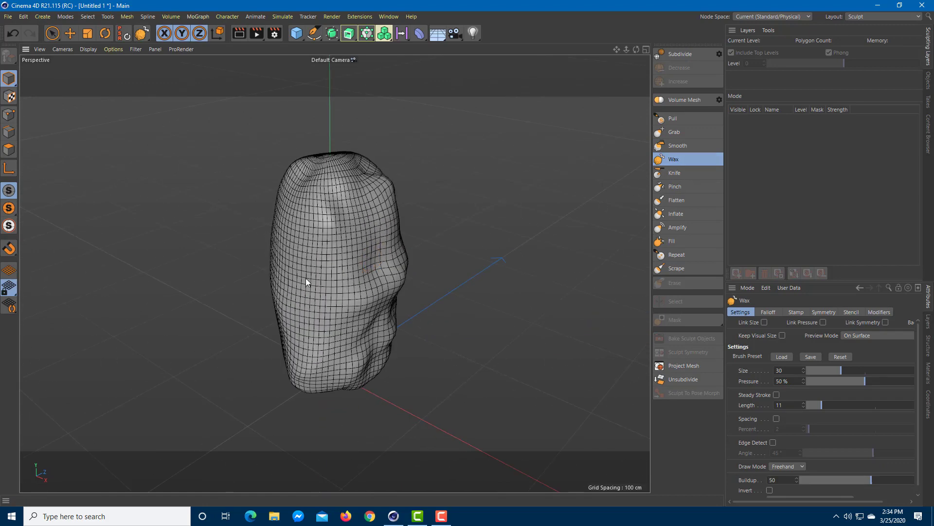
left_click(896, 371)
mouse_move(353, 253)
left_mouse_down()
mouse_move(328, 353)
mouse_move(348, 308)
left_mouse_up()
mouse_move(397, 333)
left_mouse_down("alt")
mouse_move(317, 336)
mouse_move(335, 313)
mouse_move(352, 249)
mouse_move(337, 214)
left_mouse_up("alt")
left_click_drag(395, 314, 329, 265, "alt")
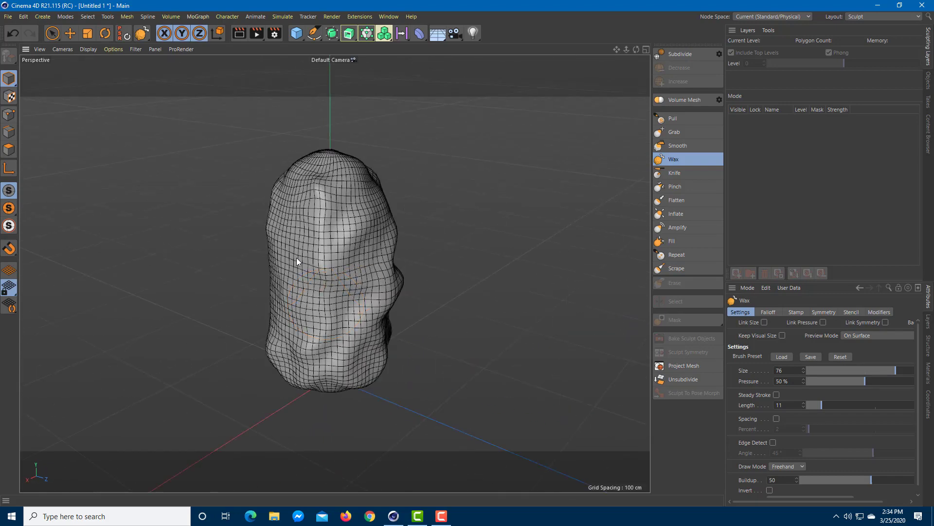
left_click_drag(299, 302, 363, 313, "alt")
Carve long vertical grooves down the capsule's side with the Knife brush at 100 % pressure.
left_click(674, 173)
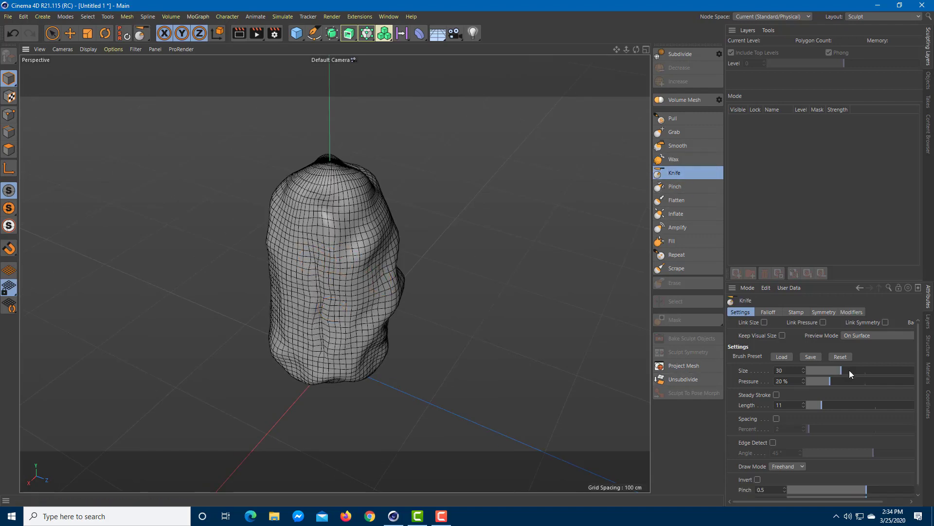
left_click_drag(851, 384, 915, 384)
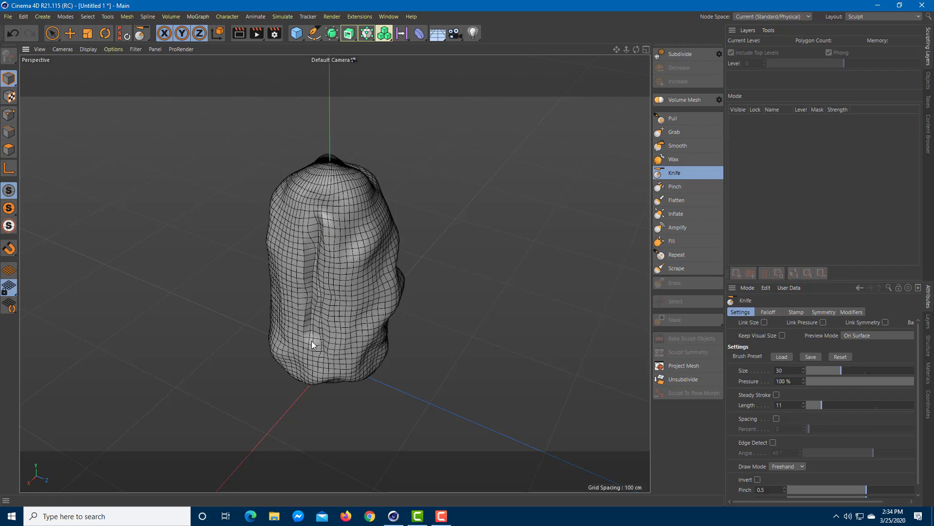
mouse_move(332, 275)
left_mouse_down("alt")
mouse_move(426, 268)
mouse_move(426, 290)
mouse_move(338, 233)
left_mouse_up("alt")
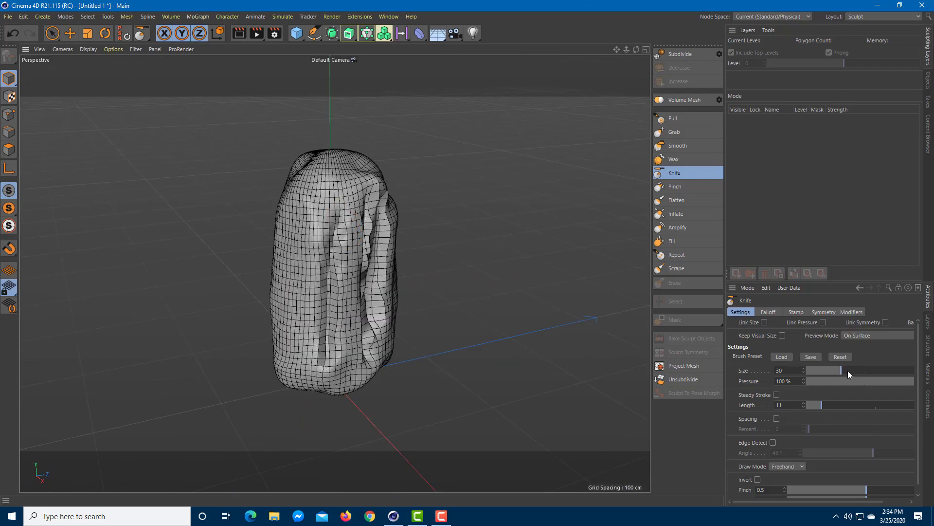
Smooth over the carved vertical grooves on the capsule's side with the Smooth brush.
left_click(681, 157)
left_click(680, 146)
mouse_move(359, 202)
left_mouse_down()
mouse_move(340, 328)
mouse_move(312, 288)
mouse_move(373, 324)
mouse_move(361, 383)
mouse_move(210, 250)
mouse_move(352, 267)
mouse_move(458, 230)
left_mouse_up()
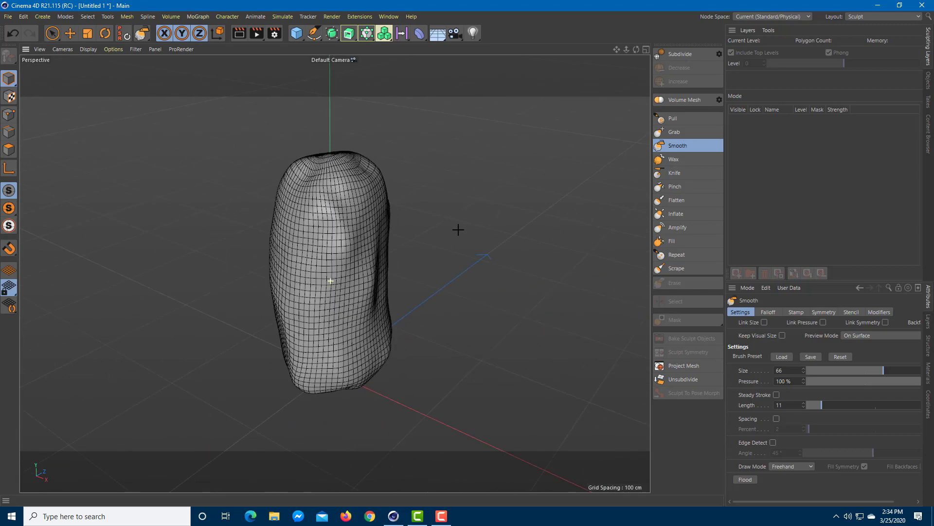
Flatten the capsule's side with the Flatten brush at size 92.
left_click(674, 196)
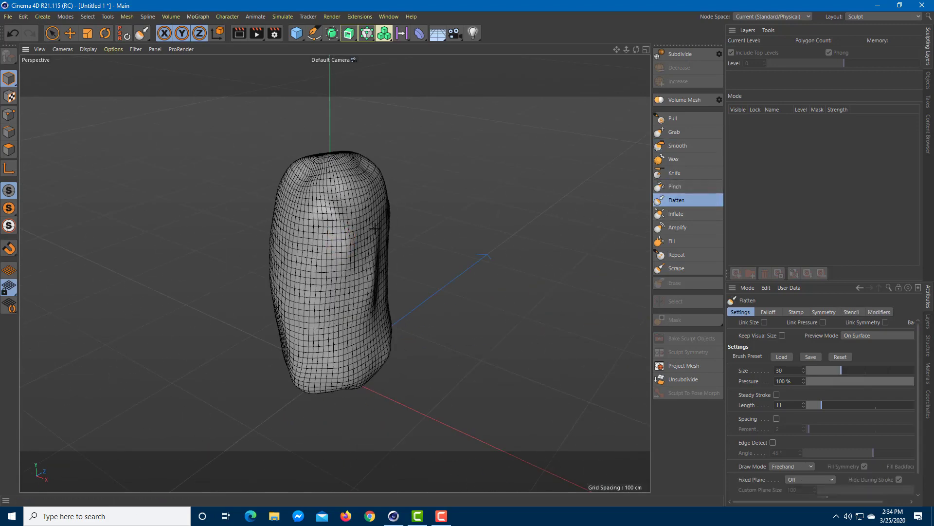
left_click_drag(829, 370, 914, 371)
mouse_move(334, 205)
left_mouse_down()
mouse_move(373, 232)
mouse_move(389, 337)
mouse_move(339, 301)
mouse_move(341, 270)
mouse_move(424, 338)
mouse_move(357, 302)
mouse_move(371, 273)
mouse_move(373, 331)
left_mouse_up()
Swell the capsule's lower side with the Inflate brush at size 92 and 97.3 % pressure.
left_click(688, 217)
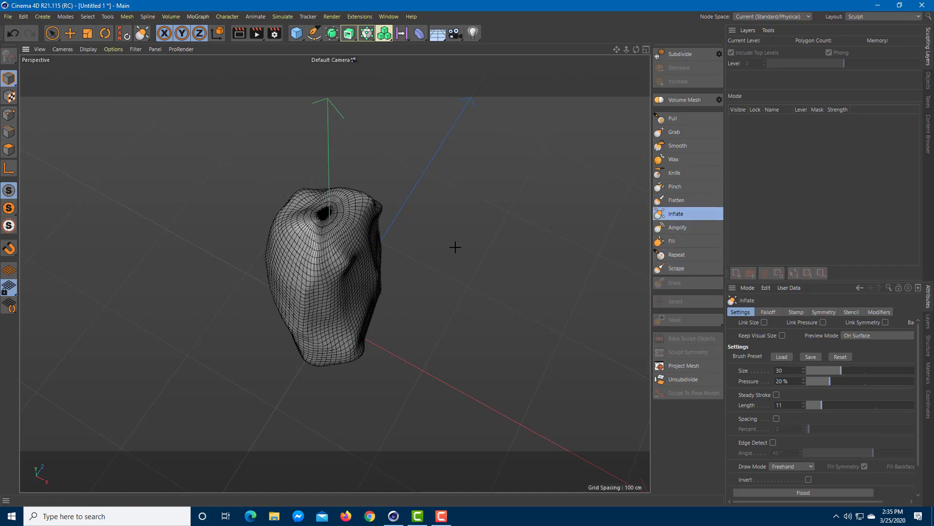
left_click_drag(457, 246, 329, 284, "alt")
left_click_drag(841, 370, 911, 382)
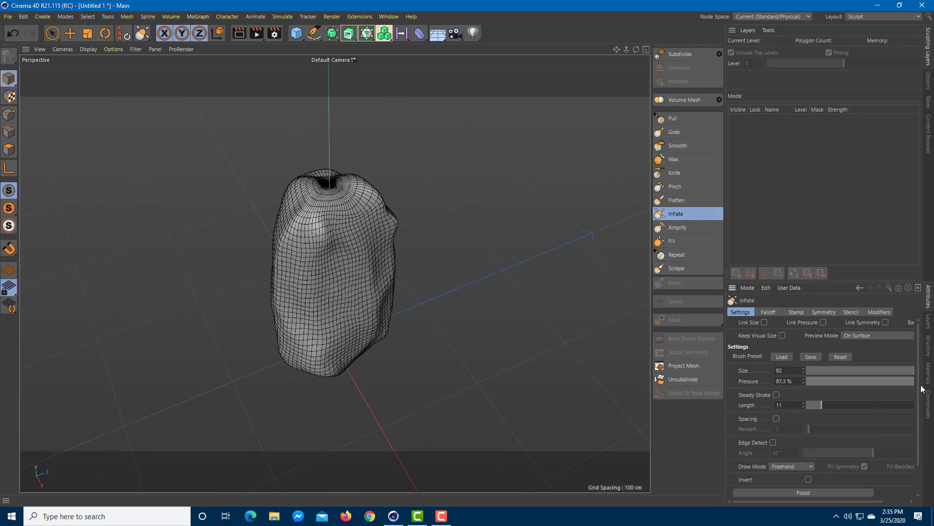
mouse_move(348, 309)
left_mouse_down()
mouse_move(340, 321)
mouse_move(363, 366)
mouse_move(357, 243)
mouse_move(390, 311)
mouse_move(375, 280)
left_mouse_up()
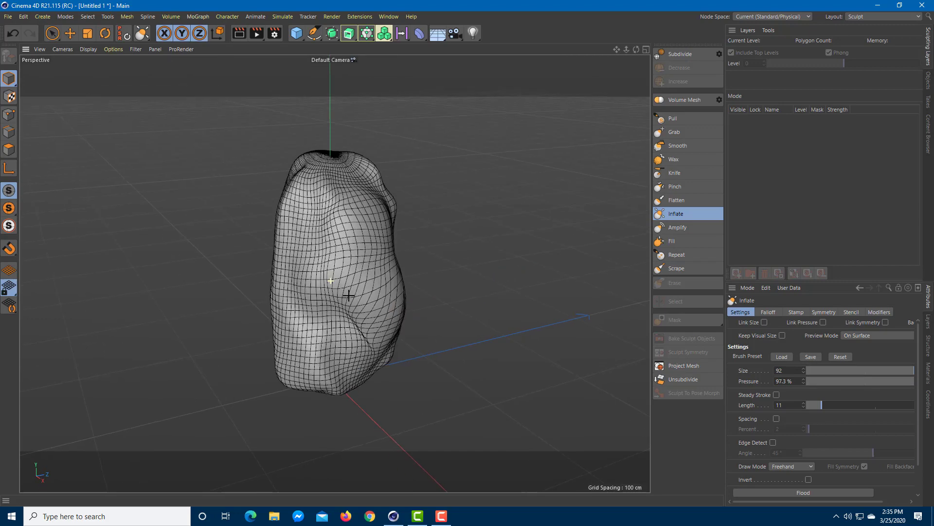
Even out the diagonal crease on the capsule's lower side with the Flatten brush and the Smooth brush.
left_click(679, 200)
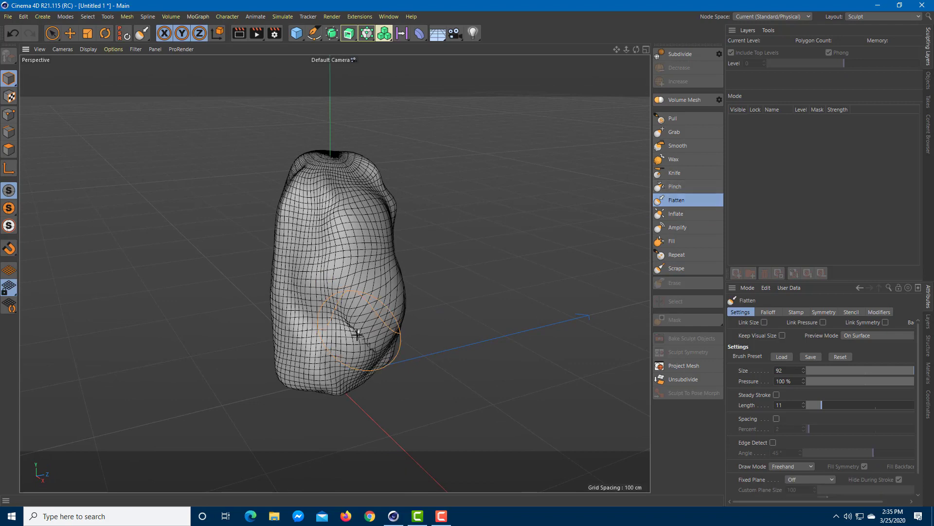
left_click(683, 147)
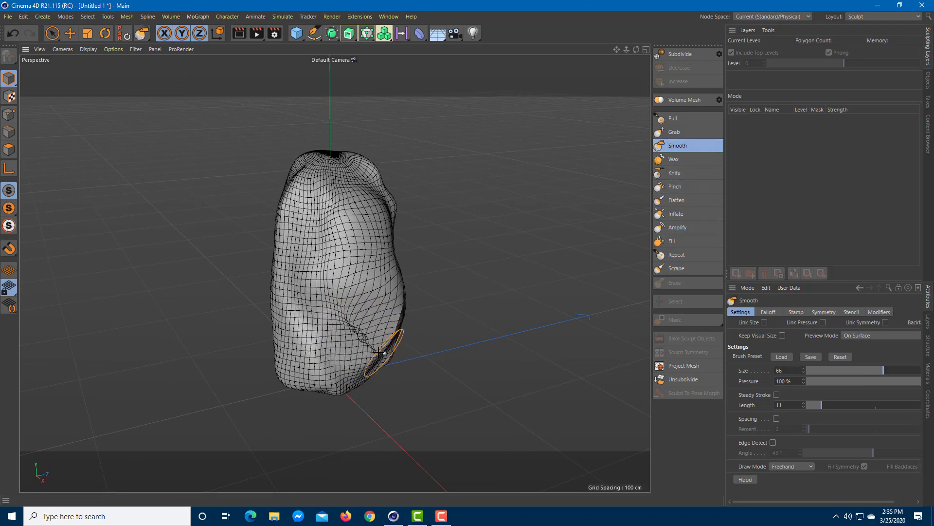
left_click(684, 160)
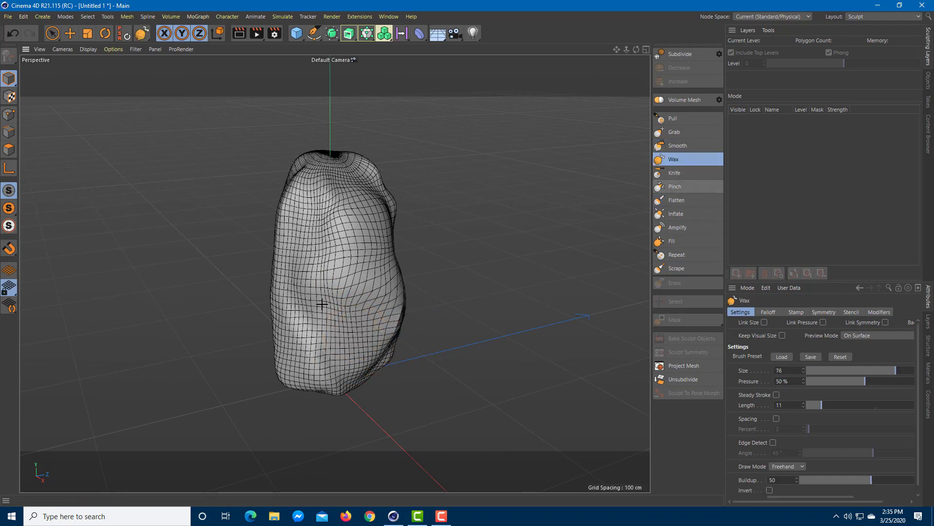
left_click(676, 214)
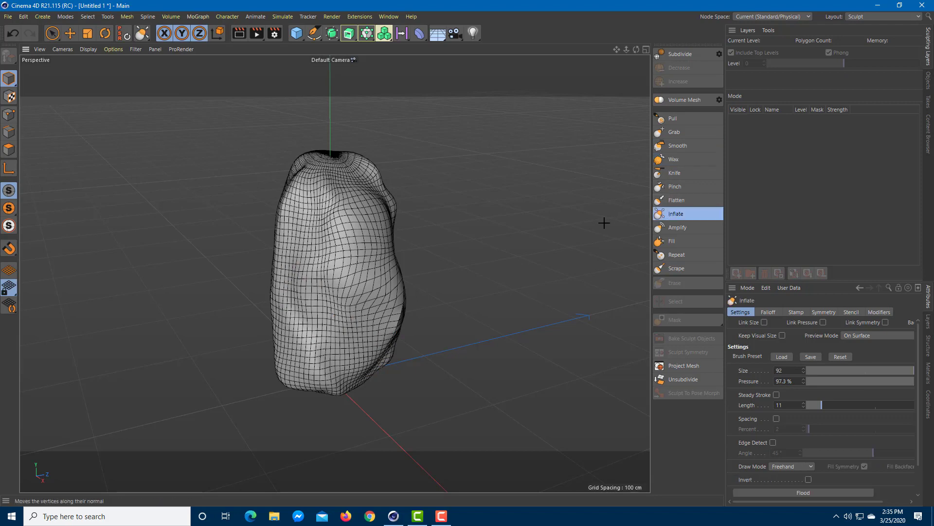
Exaggerate the bulges and hollows around the capsule with the Amplify brush at size 93 and 100 % pressure.
left_click(673, 228)
left_click_drag(902, 371, 915, 372)
left_click_drag(917, 382, 923, 382)
mouse_move(374, 323)
left_mouse_down()
mouse_move(299, 231)
mouse_move(357, 188)
mouse_move(319, 268)
mouse_move(329, 252)
mouse_move(315, 370)
mouse_move(310, 207)
mouse_move(315, 320)
mouse_move(338, 250)
mouse_move(326, 367)
mouse_move(323, 175)
mouse_move(362, 240)
mouse_move(451, 308)
left_mouse_up()
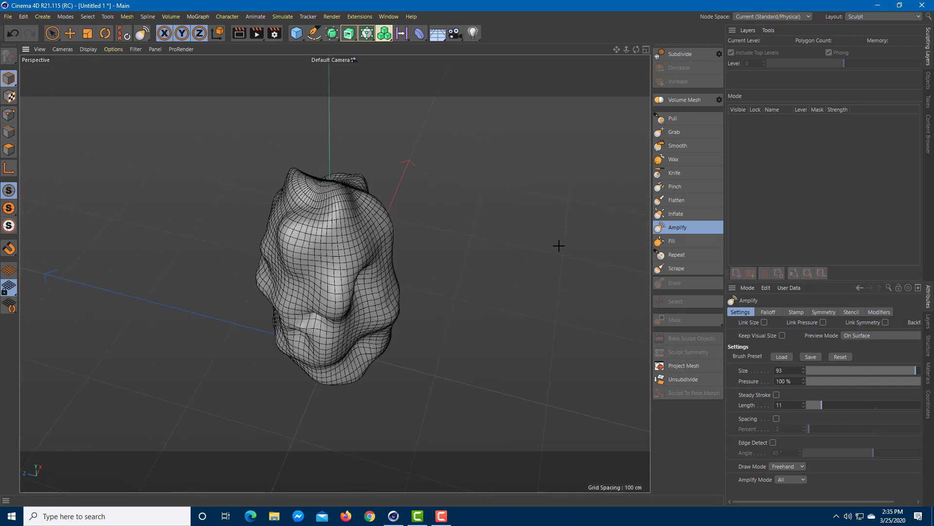
Fill in the hollows around the sculpted form with the Fill brush at size 80.
left_click(674, 240)
mouse_move(355, 272)
left_mouse_down()
mouse_move(374, 306)
mouse_move(317, 263)
left_mouse_up()
left_click(900, 370)
mouse_move(359, 294)
left_mouse_down()
mouse_move(329, 252)
mouse_move(391, 352)
mouse_move(354, 305)
left_mouse_up()
left_click_drag(445, 353, 341, 299, "alt")
left_click_drag(336, 233, 312, 260)
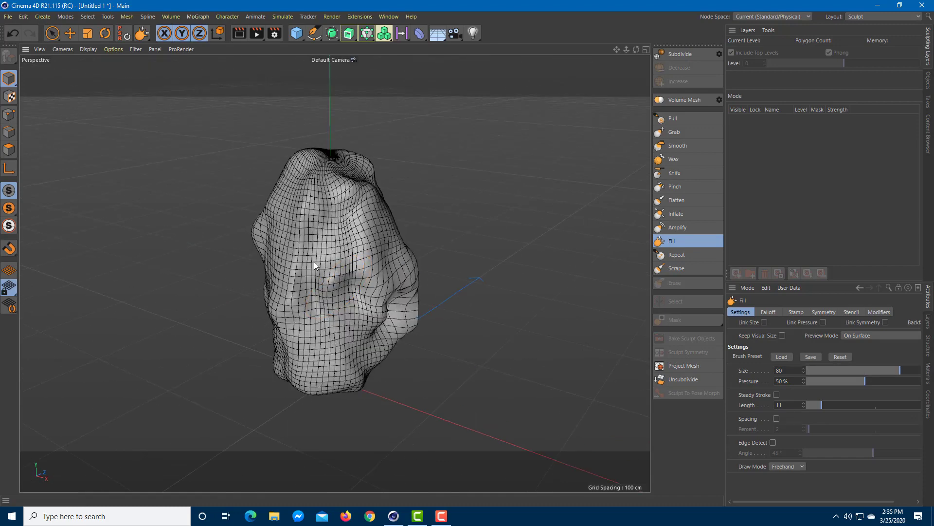
left_click_drag(418, 329, 330, 307, "alt")
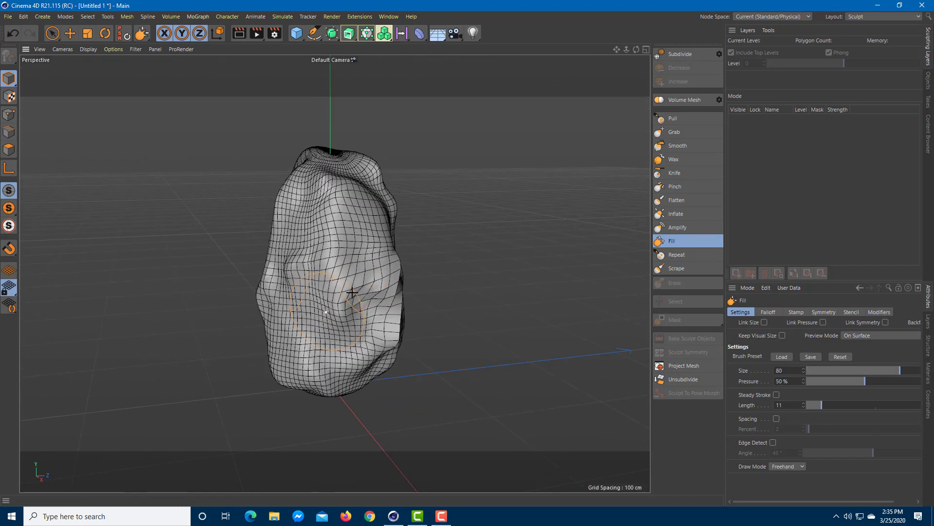
mouse_move(411, 275)
left_mouse_down("alt")
mouse_move(368, 279)
mouse_move(382, 296)
mouse_move(365, 301)
left_mouse_up("alt")
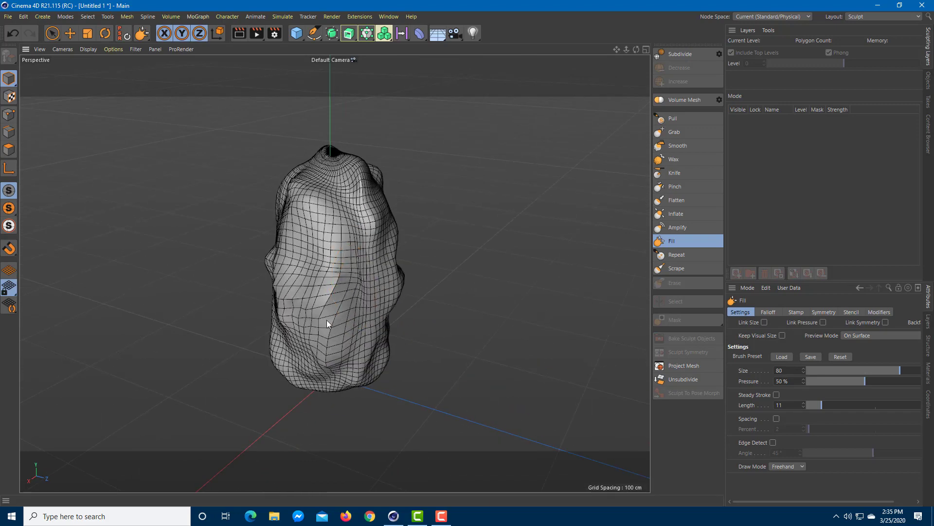
Raise the middle and lower side of the form with the Repeat brush at size 100 and 86.1 % pressure.
left_click(674, 252)
left_click_drag(320, 282, 317, 317)
left_click_drag(894, 372, 921, 372)
mouse_move(349, 339)
left_mouse_down()
mouse_move(366, 276)
mouse_move(316, 320)
mouse_move(397, 331)
left_mouse_up()
left_click(912, 383)
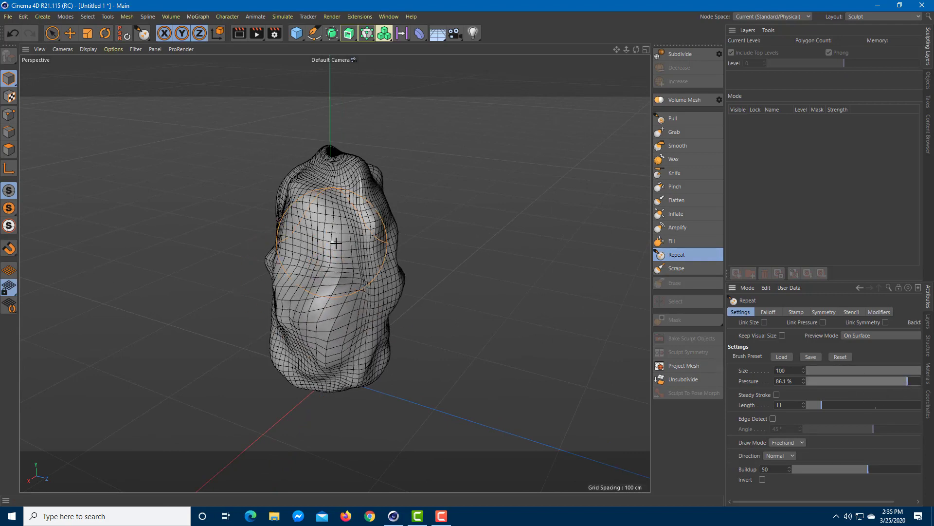
left_click_drag(327, 240, 355, 334)
Scrape down the raised areas on the form's sides with the Scrape brush at size 87.
left_click(667, 270)
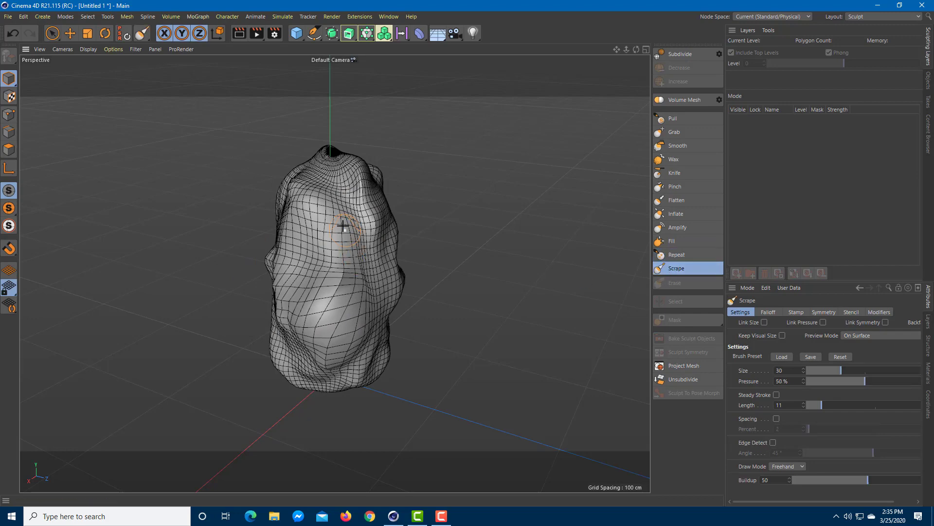
left_click(908, 371)
mouse_move(349, 297)
left_mouse_down()
mouse_move(387, 248)
mouse_move(329, 269)
mouse_move(430, 320)
mouse_move(388, 259)
mouse_move(490, 273)
left_mouse_up()
mouse_move(341, 219)
left_mouse_down()
mouse_move(307, 315)
mouse_move(323, 261)
mouse_move(390, 348)
left_mouse_up()
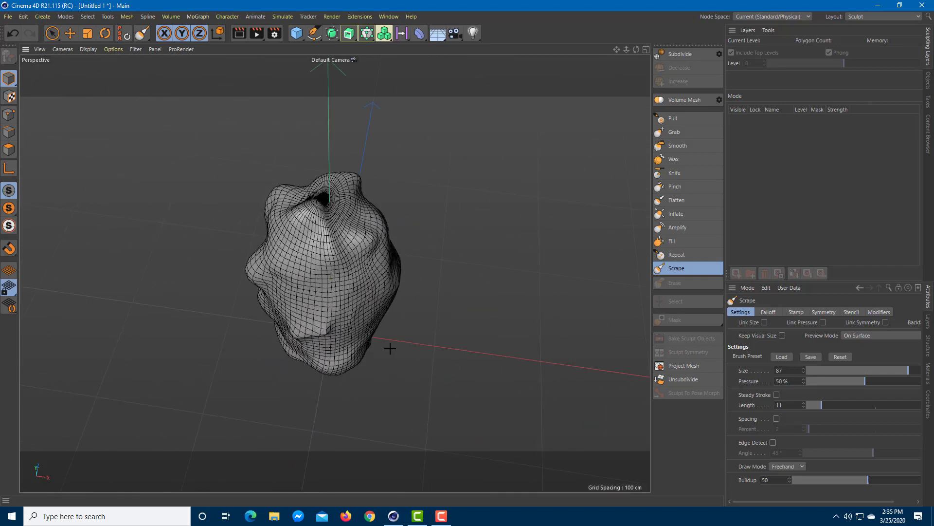